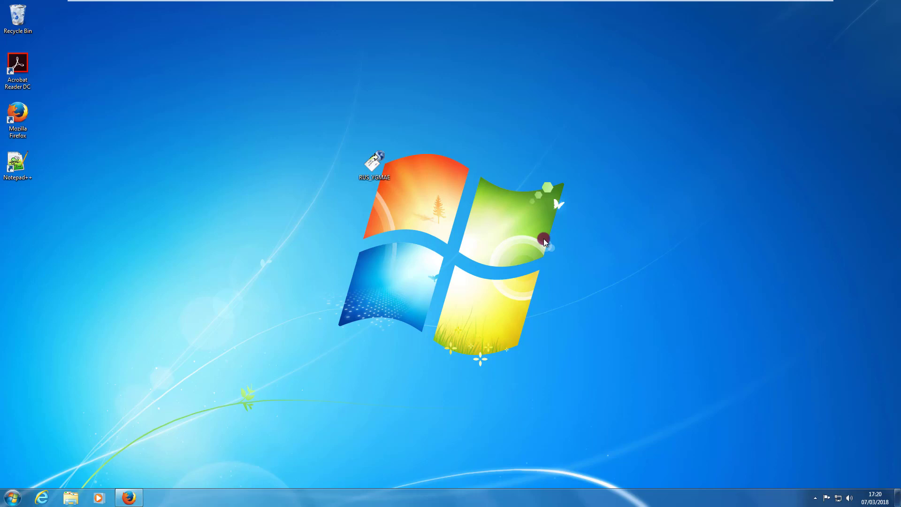
# Launch RUS_YGMAE from the desktop and go to the Transfer License tab
pyautogui.click(374, 169)
pyautogui.click(374, 160)
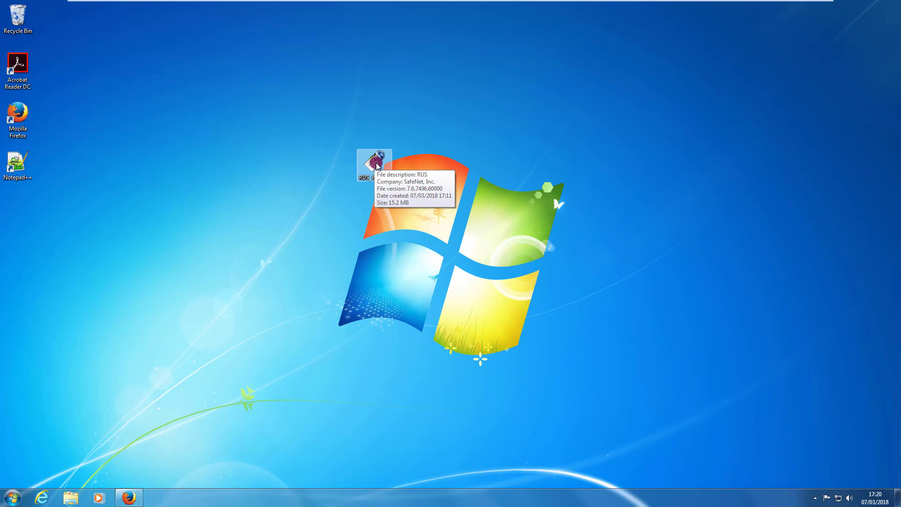
pyautogui.doubleClick(375, 163)
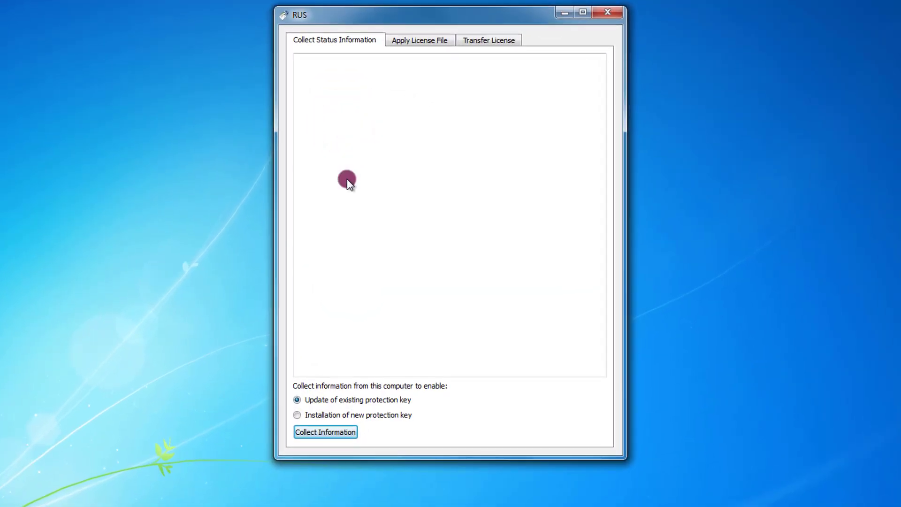
pyautogui.click(493, 40)
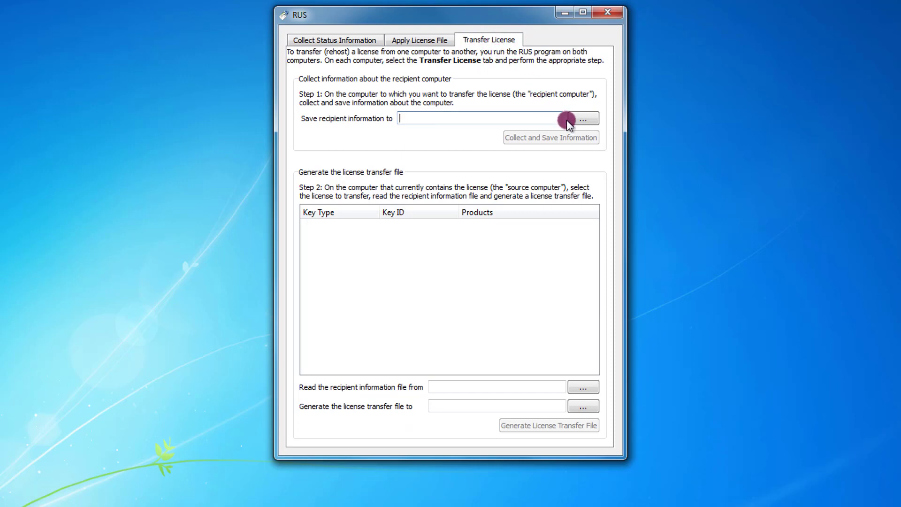
# Collect the recipient information into Desktop\transfer.id and acknowledge the saved notice
pyautogui.click(582, 119)
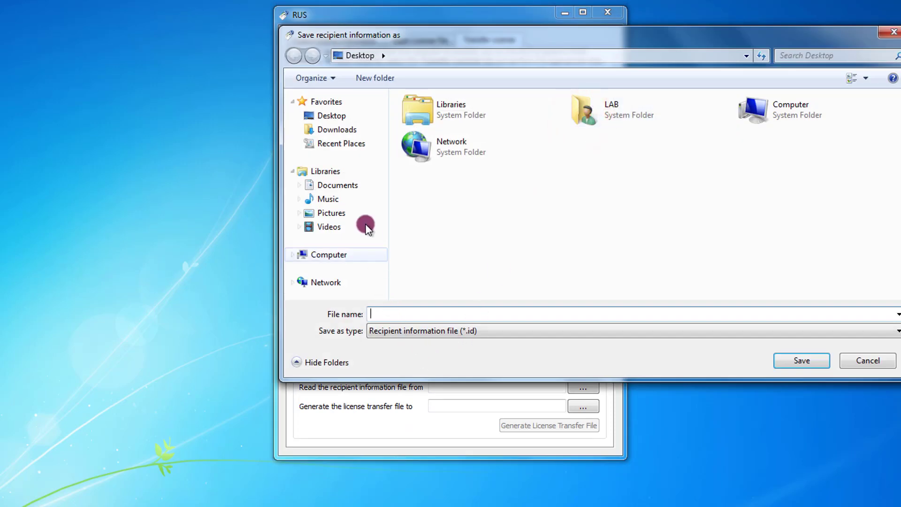
pyautogui.click(331, 116)
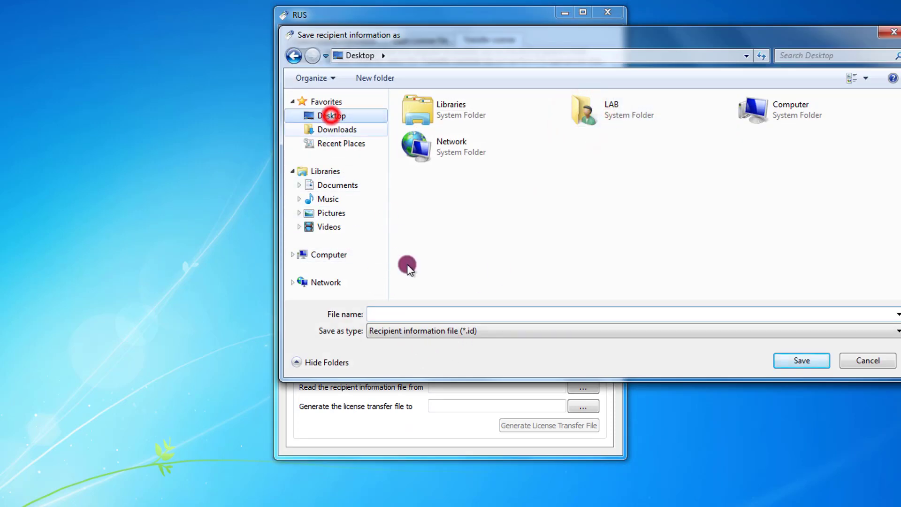
pyautogui.click(431, 313)
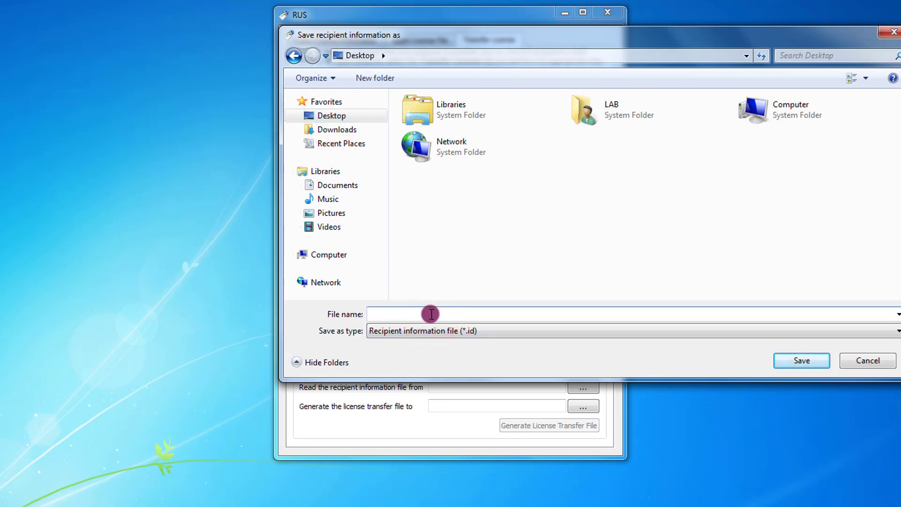
pyautogui.write('trand')
pyautogui.press('BackSpace')
pyautogui.write('sfer')
pyautogui.click(816, 365)
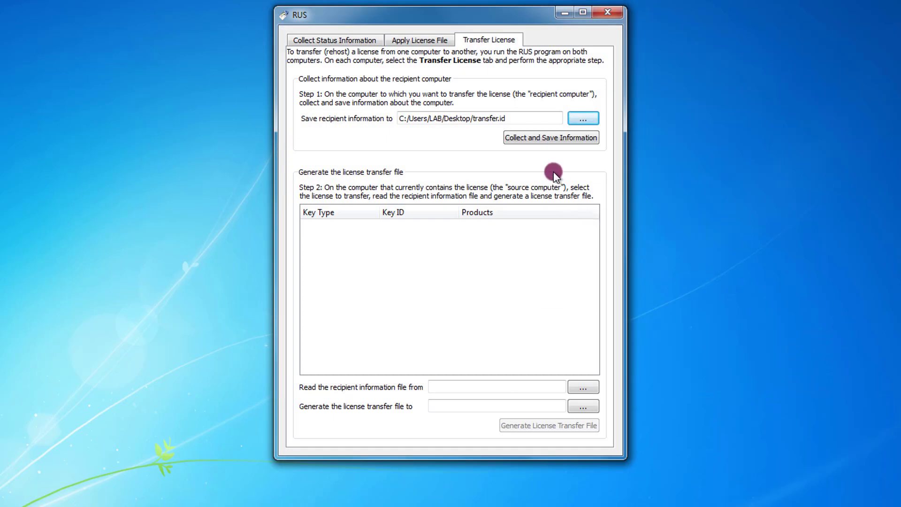
pyautogui.click(551, 137)
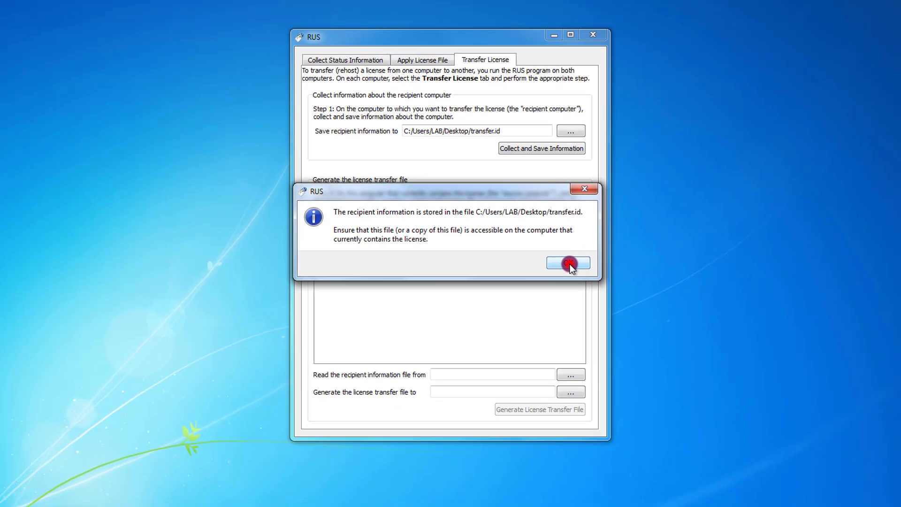
pyautogui.click(580, 263)
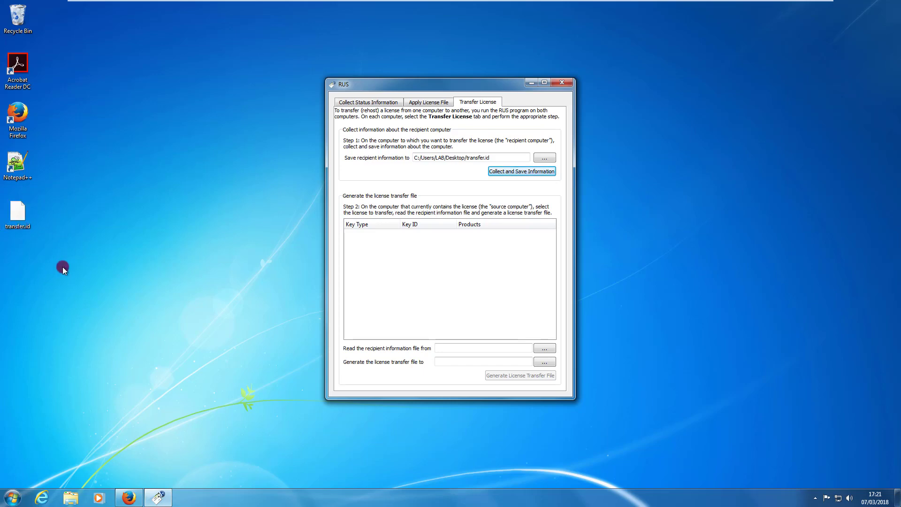
# Close RUS and open the Admin Control Center's Diagnostics page in Firefox
pyautogui.click(564, 83)
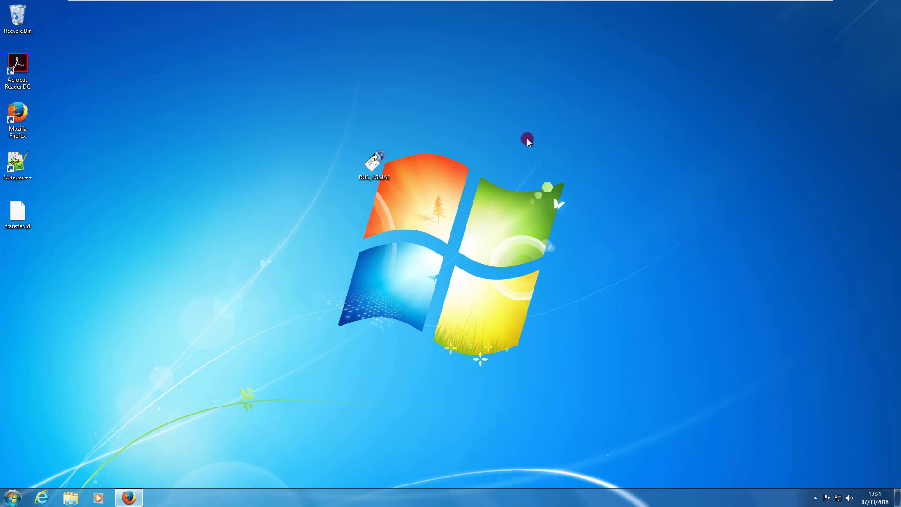
pyautogui.doubleClick(17, 116)
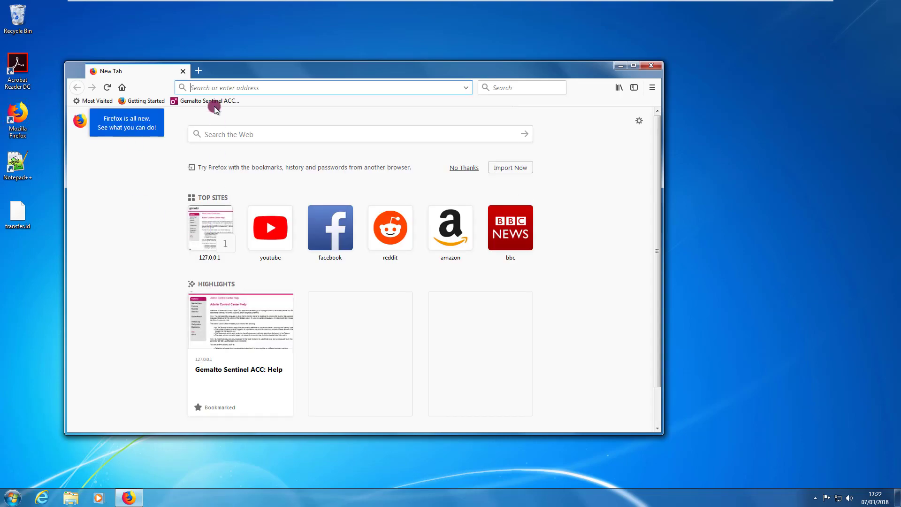
pyautogui.click(214, 105)
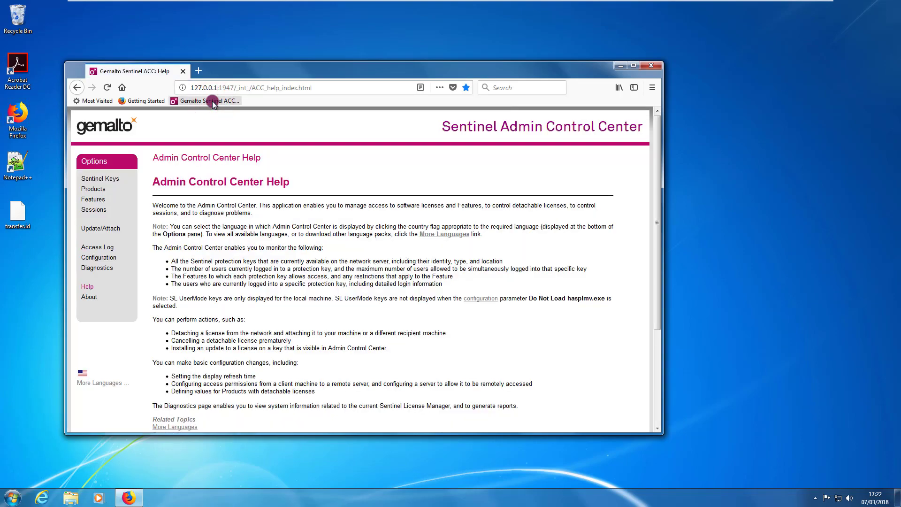
pyautogui.click(108, 274)
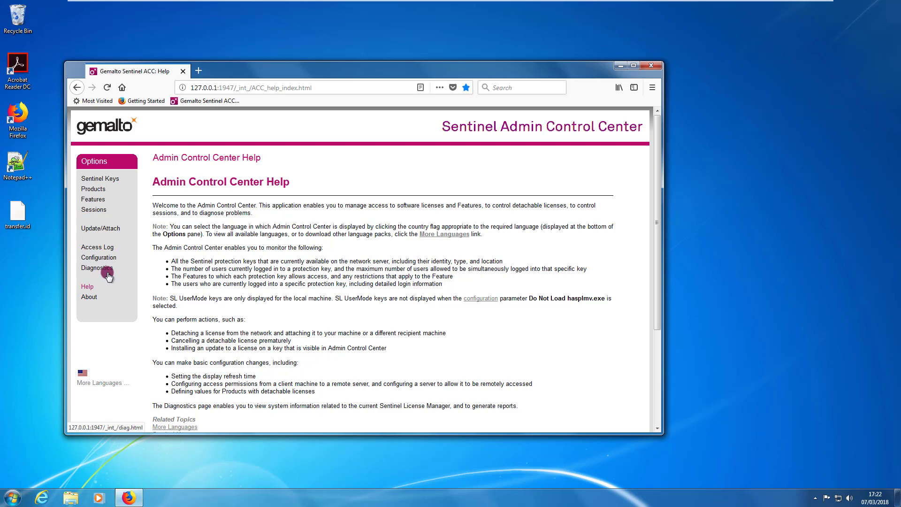
pyautogui.click(108, 274)
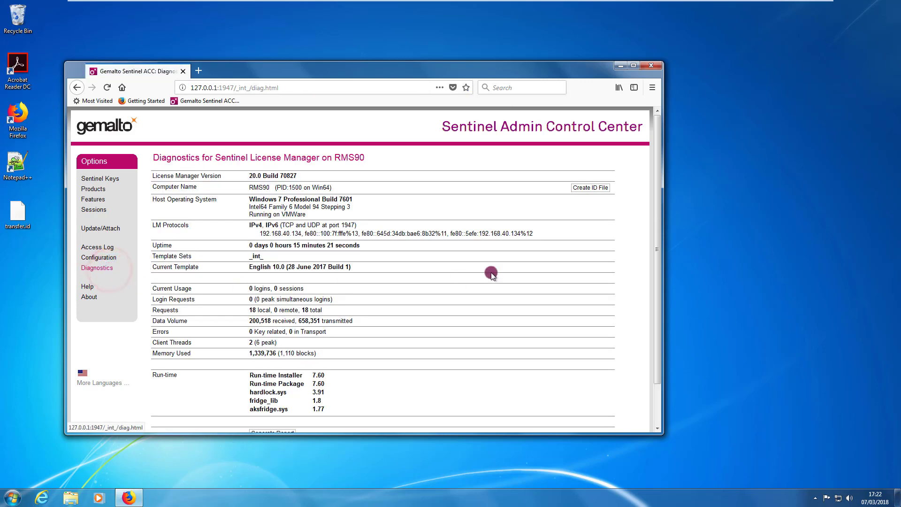
# Create this machine's ID file and save RMS90.id as a download
pyautogui.click(592, 190)
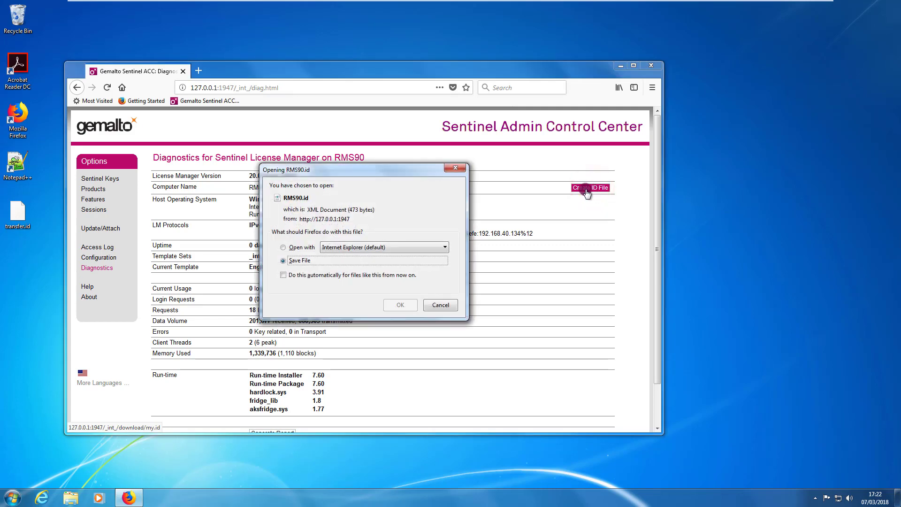
pyautogui.click(389, 310)
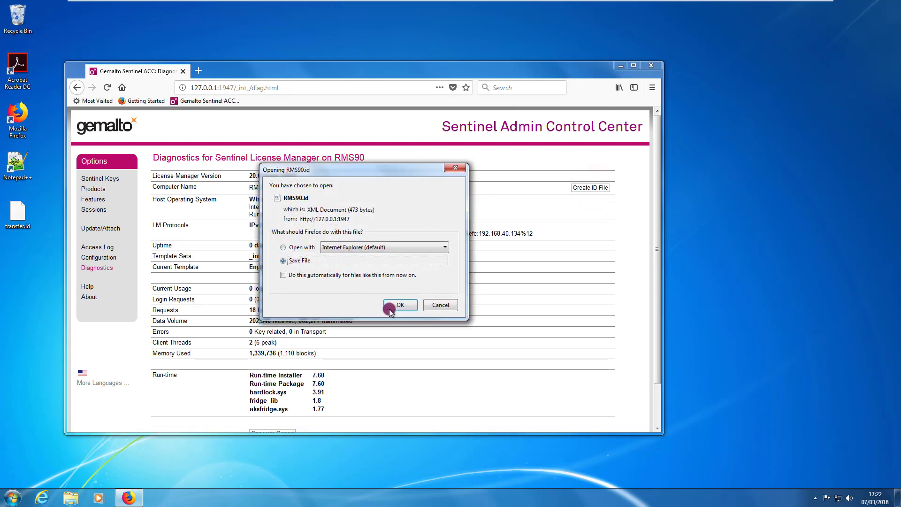
pyautogui.click(394, 305)
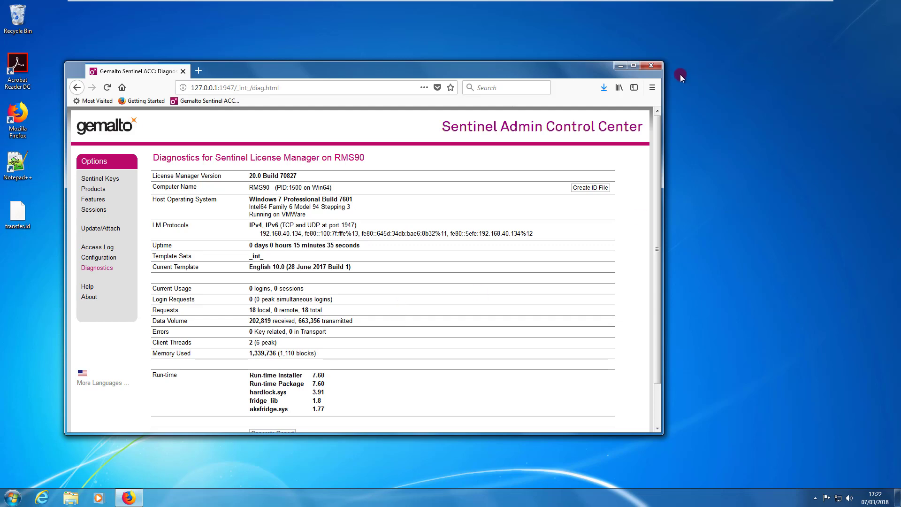
# On the source PC's Sentinel Keys page, highlight 'Rehostable' in the HASP SL AdminMode key type
pyautogui.click(657, 66)
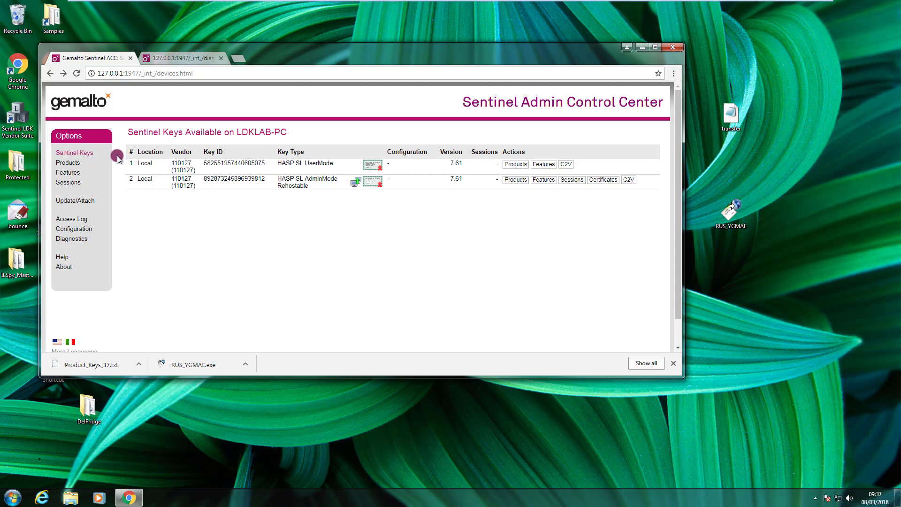
pyautogui.moveTo(154, 182)
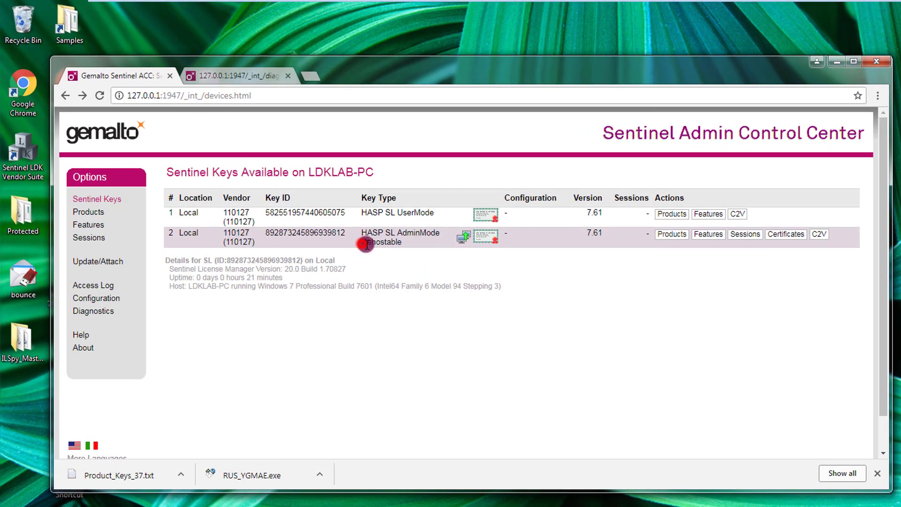
pyautogui.moveTo(363, 243); pyautogui.dragTo(389, 246)
pyautogui.click(387, 246)
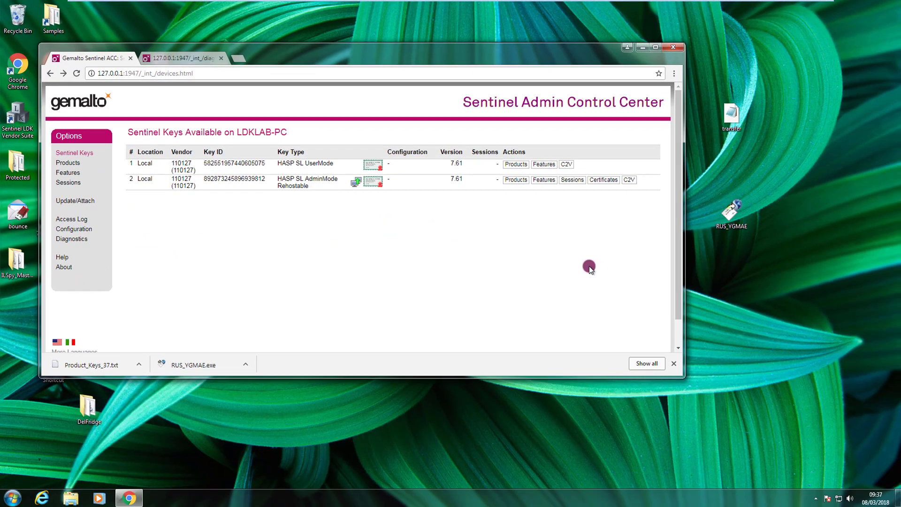
# Start RUS on the source PC and select the SL-AdminMode license for transfer
pyautogui.click(734, 216)
pyautogui.press('Return')
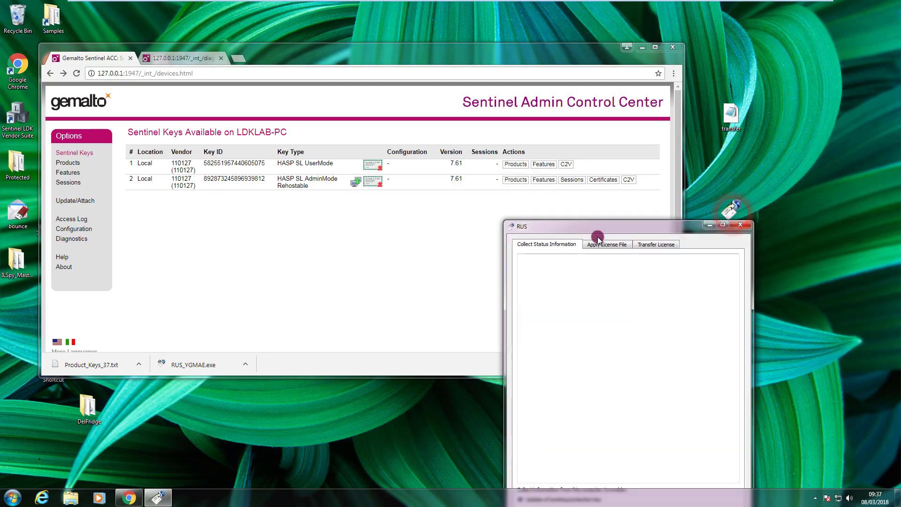
pyautogui.click(657, 245)
pyautogui.moveTo(640, 230); pyautogui.dragTo(611, 204)
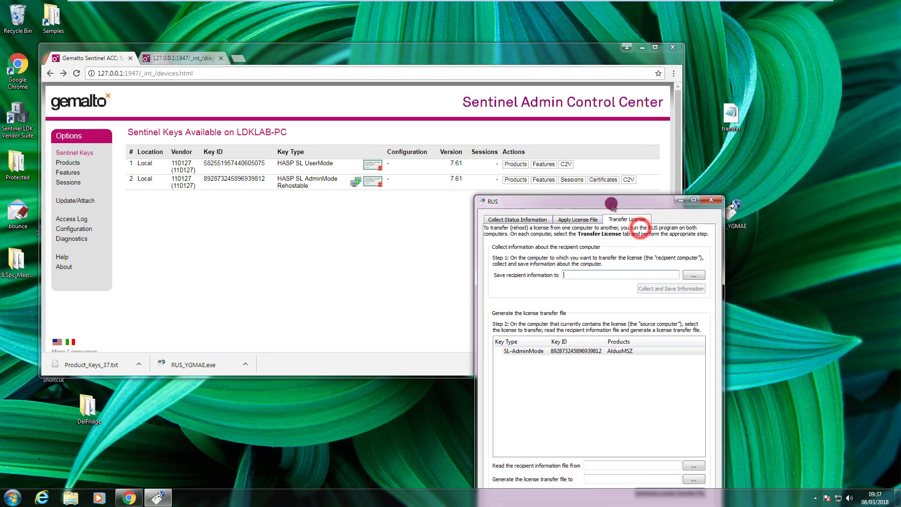
pyautogui.click(545, 351)
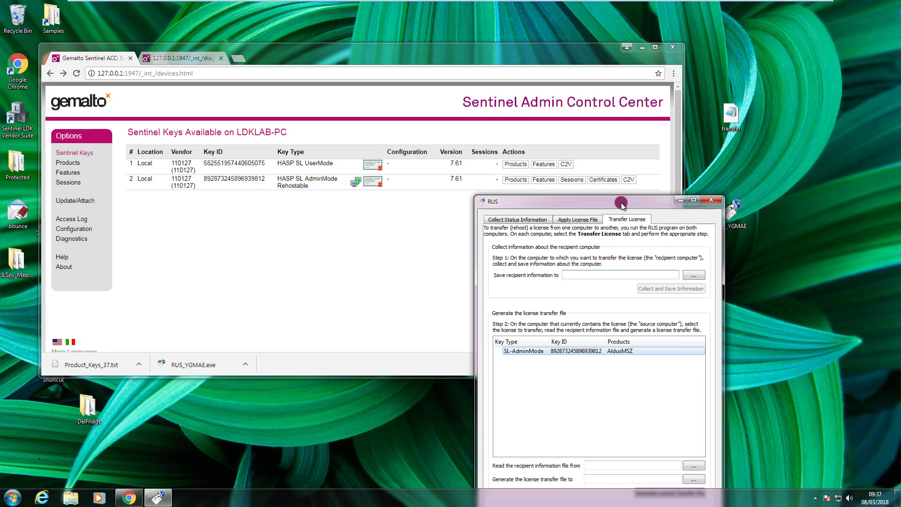
pyautogui.moveTo(620, 204); pyautogui.dragTo(602, 175)
# Load Desktop\transfer.id as the recipient information file
pyautogui.click(675, 437)
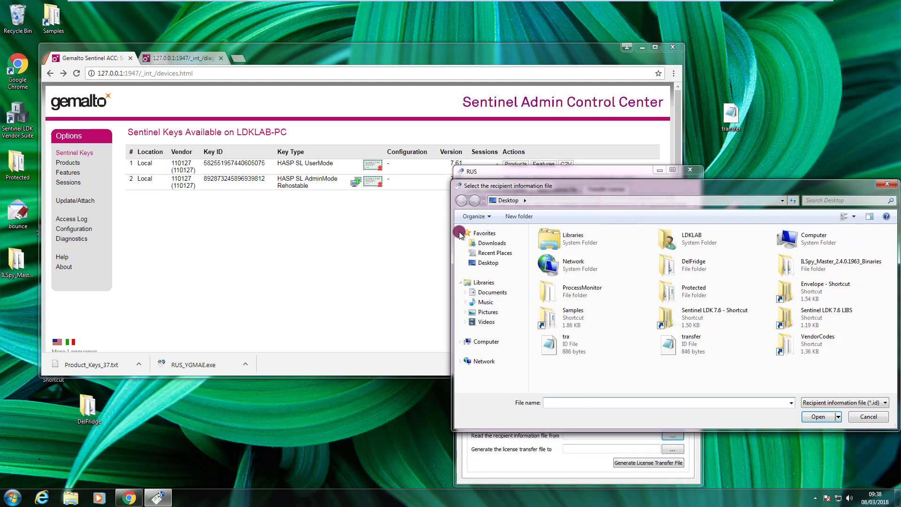
pyautogui.click(487, 264)
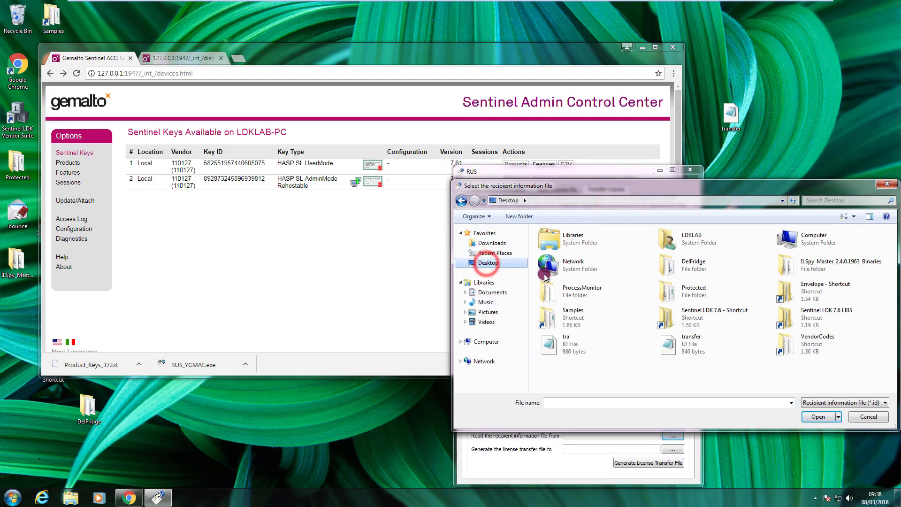
pyautogui.click(684, 352)
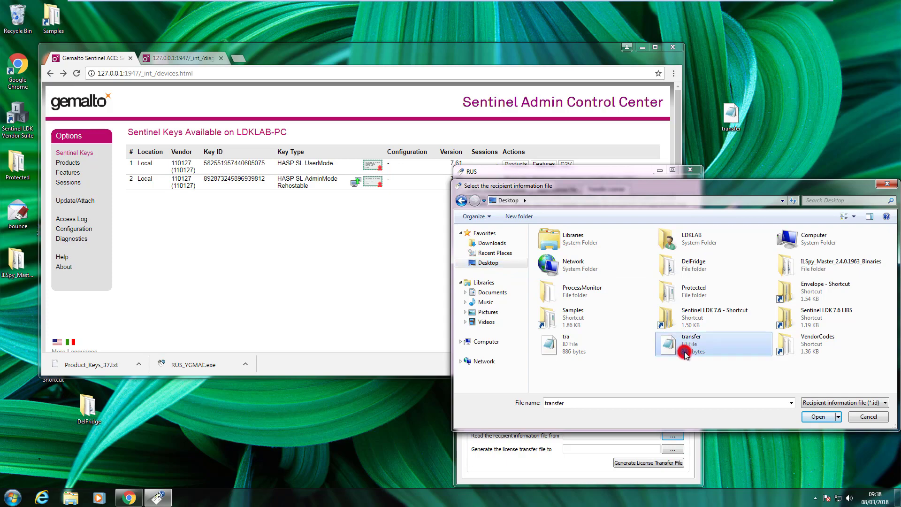
pyautogui.click(820, 417)
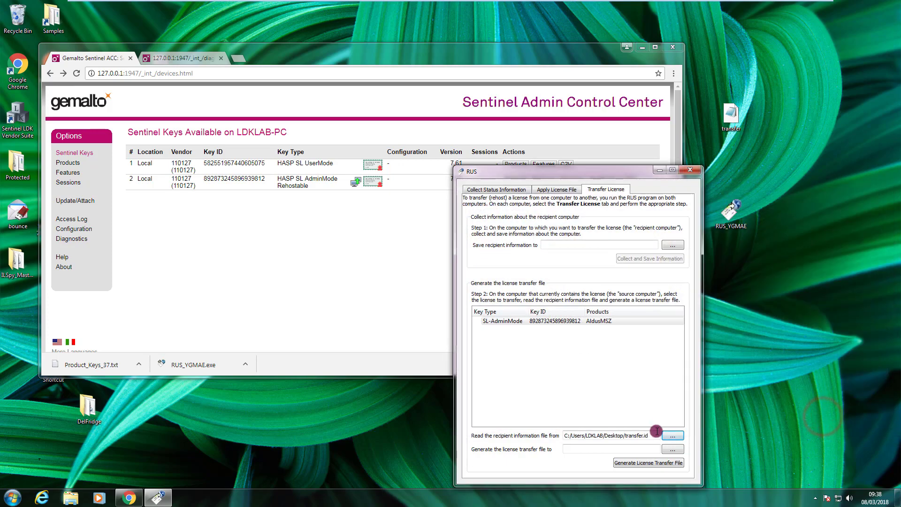
# Set the transfer file output to license.h2h on the Desktop
pyautogui.click(674, 449)
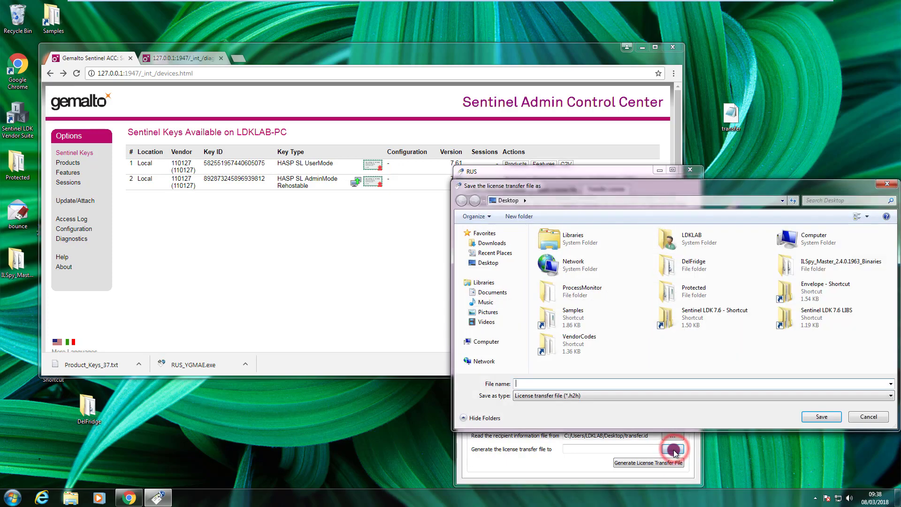
pyautogui.click(486, 261)
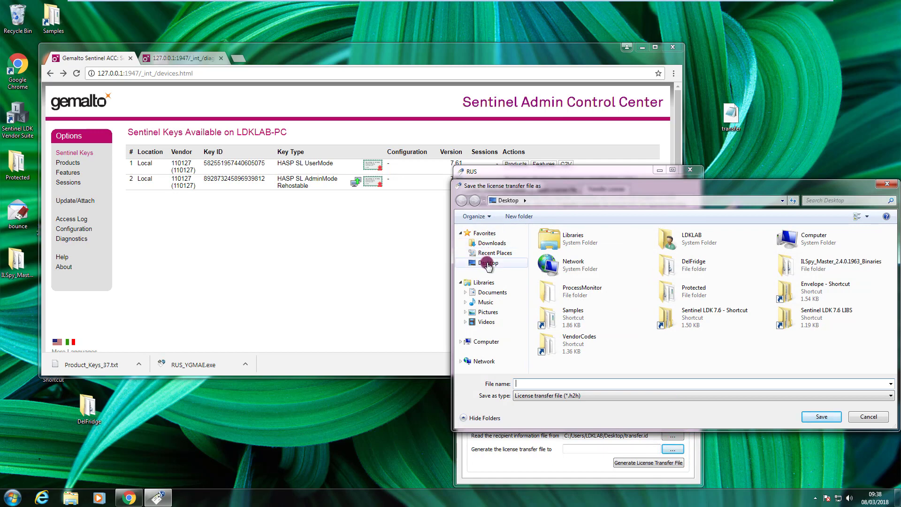
pyautogui.click(488, 264)
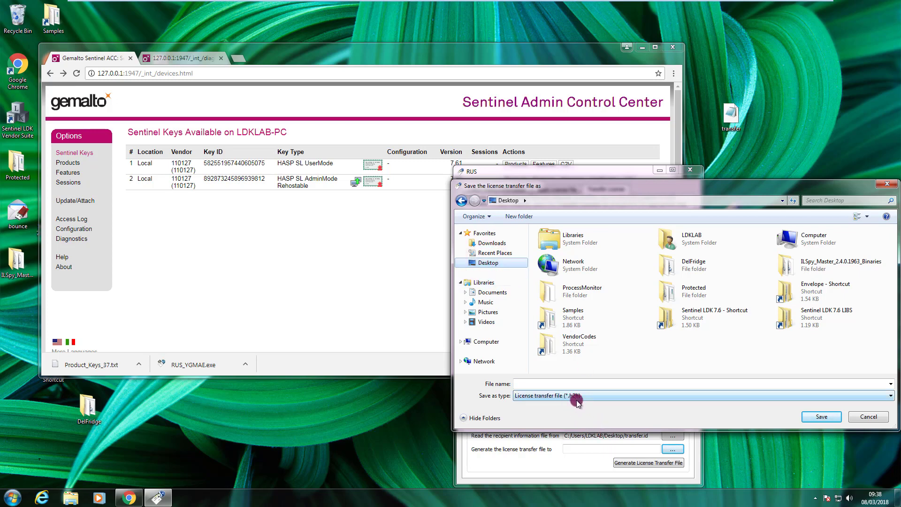
pyautogui.click(561, 384)
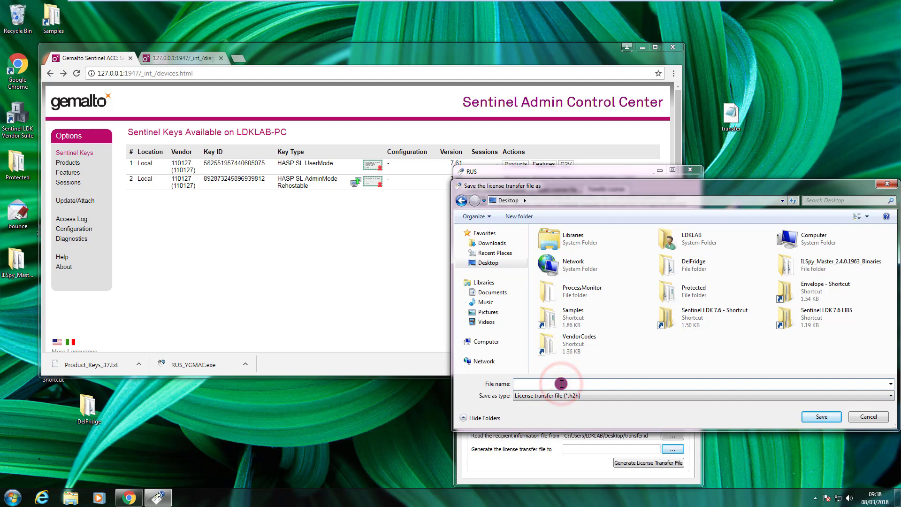
pyautogui.write('license')
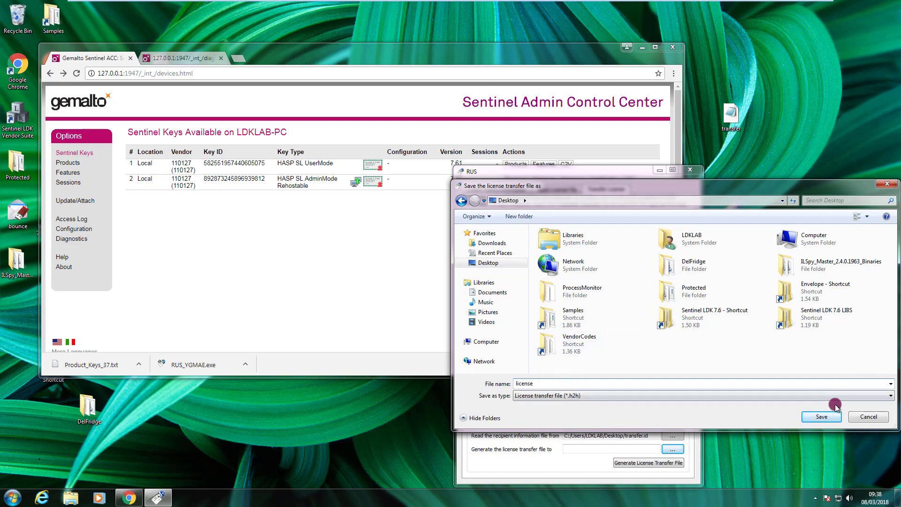
pyautogui.click(810, 411)
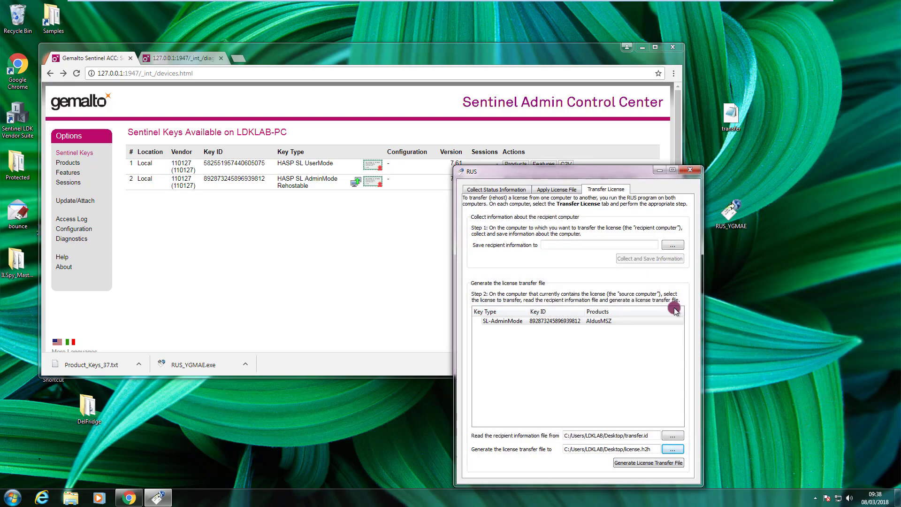
pyautogui.moveTo(576, 171); pyautogui.dragTo(755, 86)
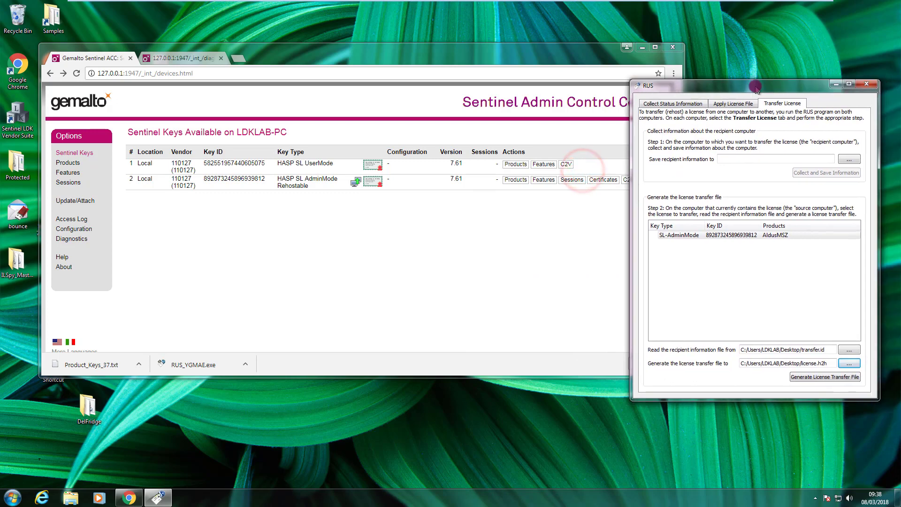
# Generate license.h2h, confirming the AdminMode key move to RMS90 and dismissing the notice
pyautogui.click(837, 379)
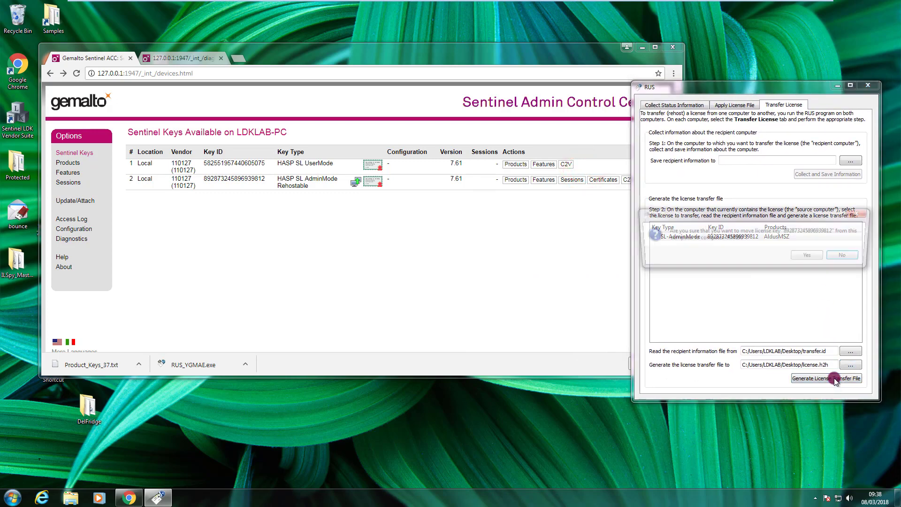
pyautogui.click(810, 257)
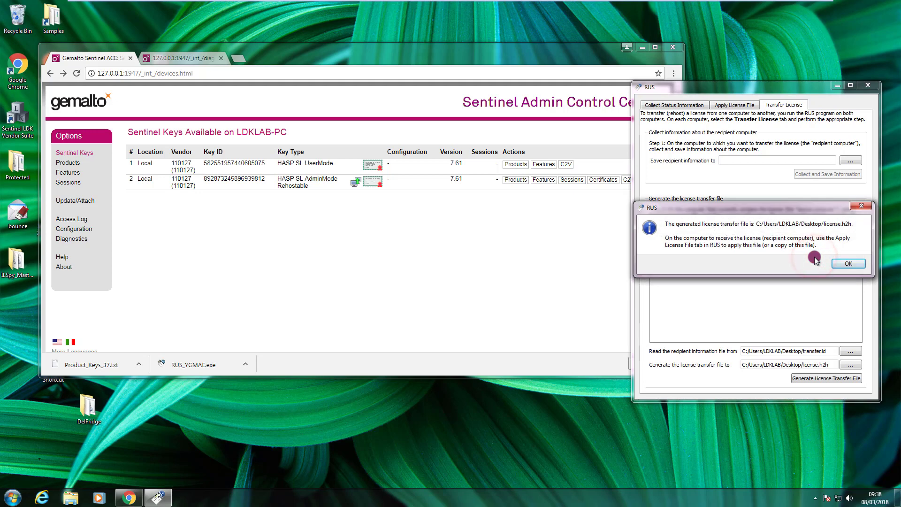
pyautogui.click(849, 264)
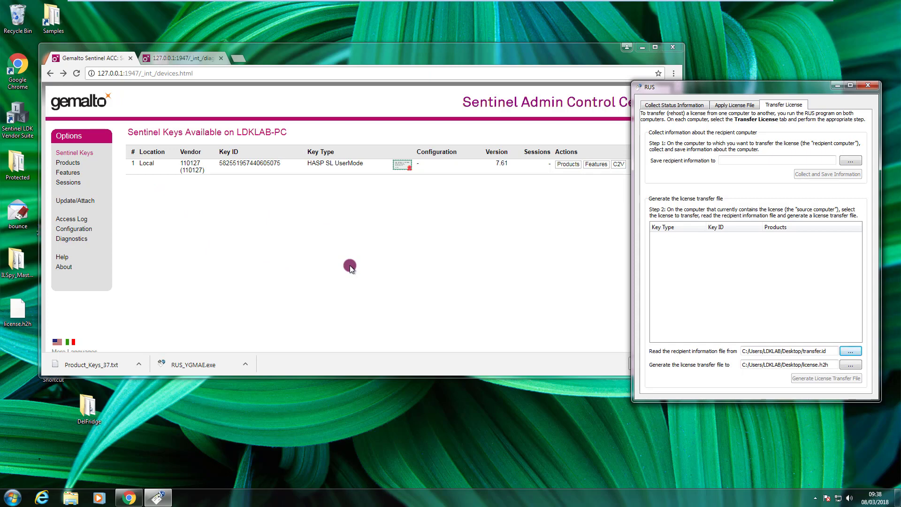
# Close the RUS window and Chrome on the source PC
pyautogui.click(869, 87)
pyautogui.click(626, 47)
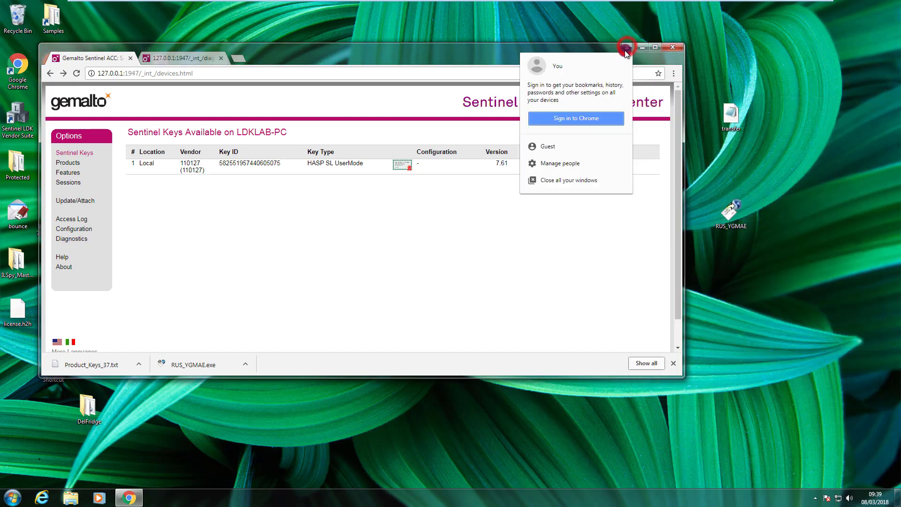
pyautogui.click(671, 47)
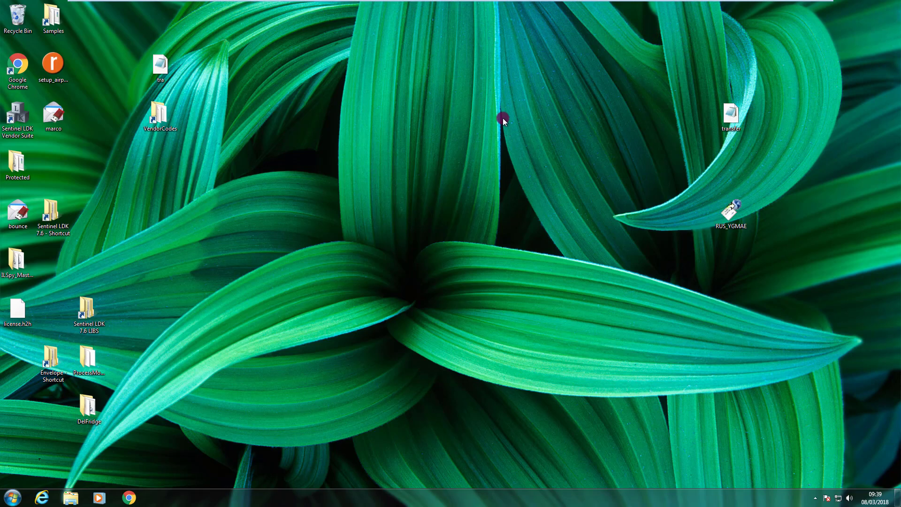
pyautogui.click(21, 315)
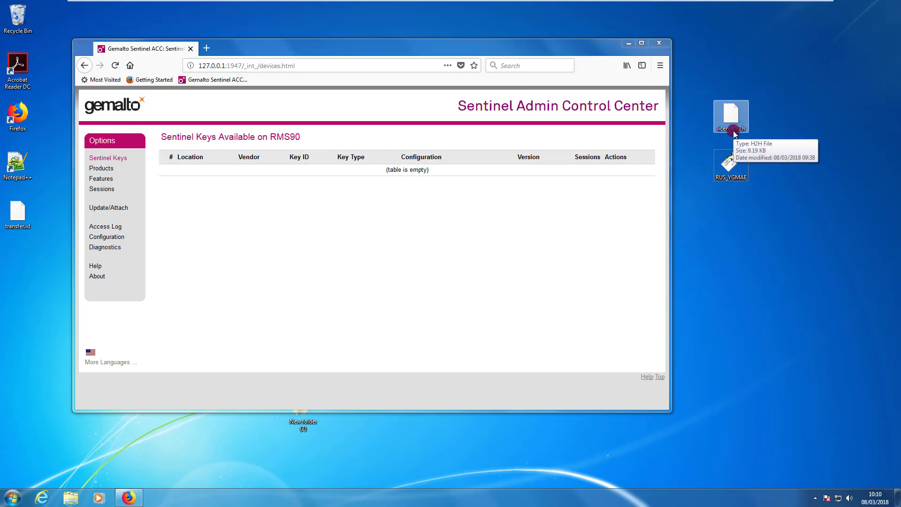
pyautogui.click(804, 176)
pyautogui.click(730, 178)
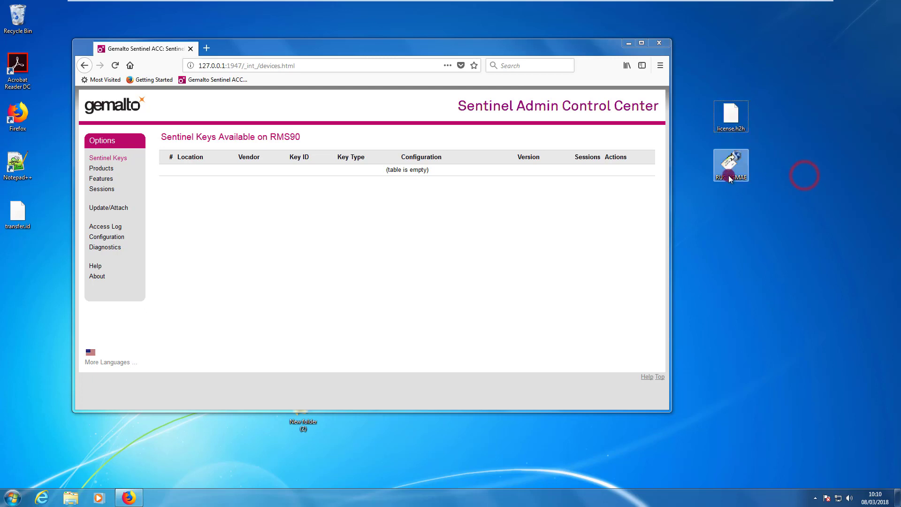
# Activate Firefox on RMS90 and refresh its empty Sentinel Keys list
pyautogui.click(281, 218)
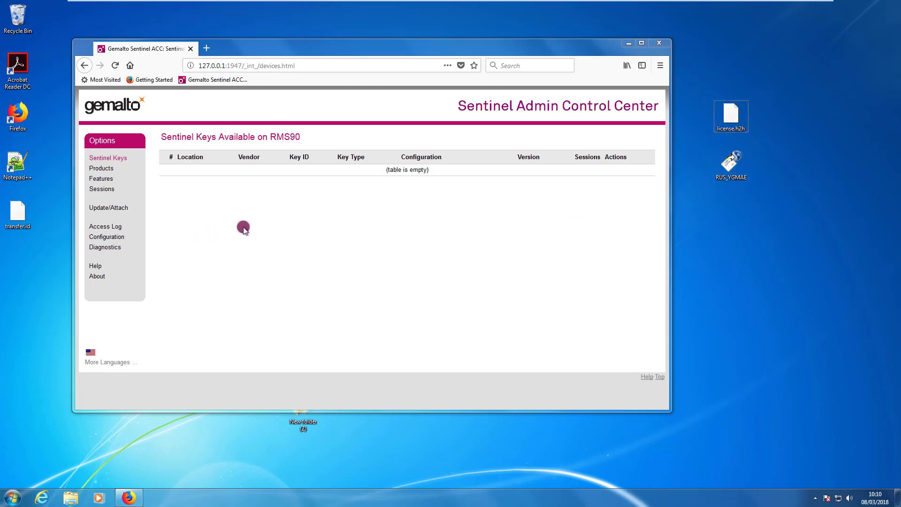
pyautogui.click(272, 46)
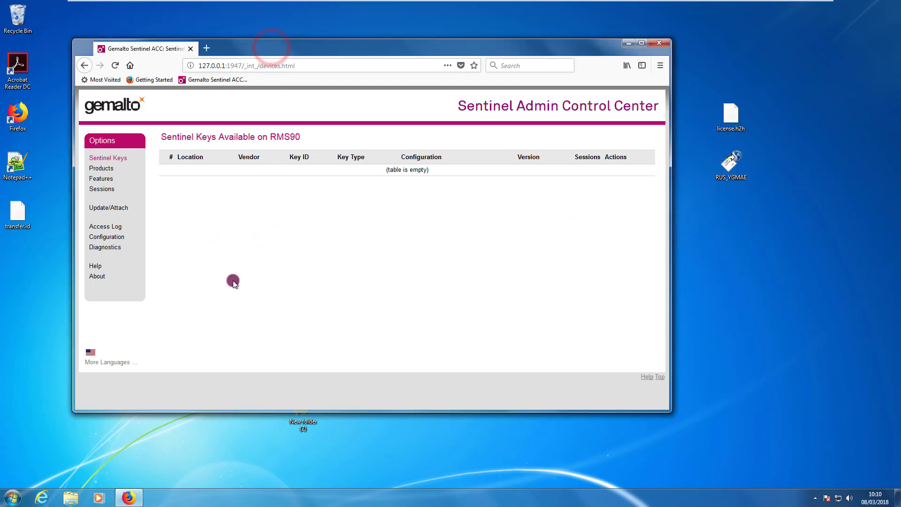
pyautogui.click(100, 152)
# In RUS on RMS90, choose Desktop\license.h2h on the Apply License File tab
pyautogui.doubleClick(730, 165)
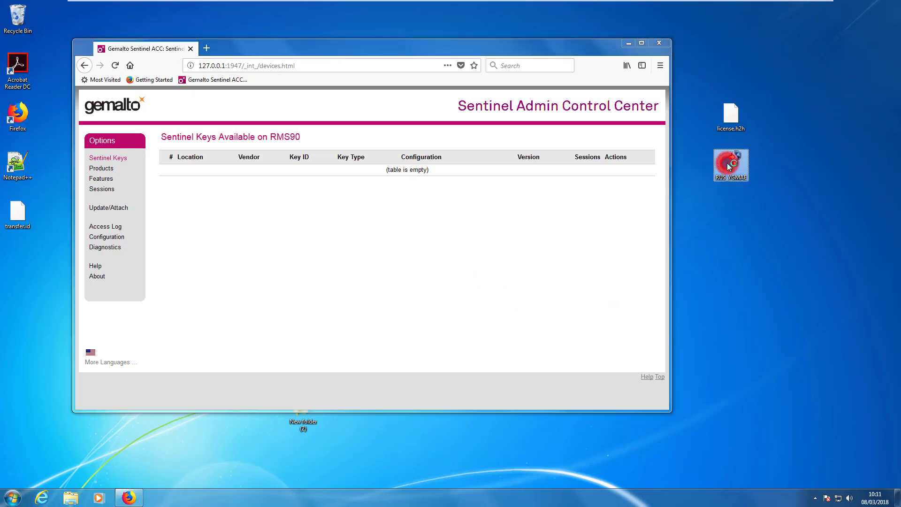
pyautogui.click(434, 134)
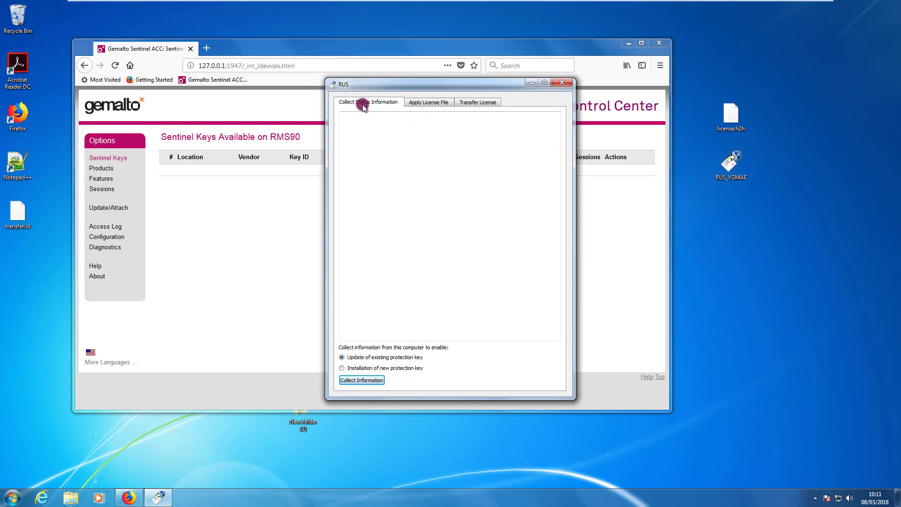
pyautogui.click(425, 104)
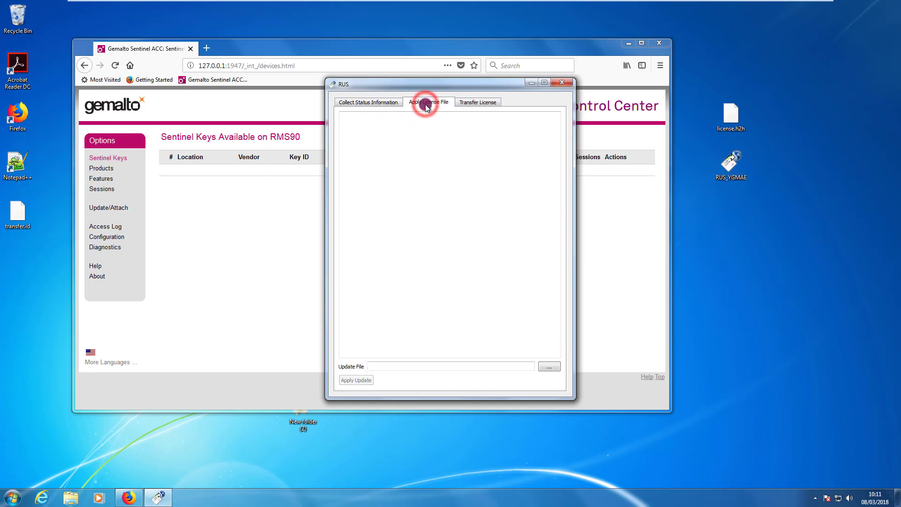
pyautogui.click(548, 366)
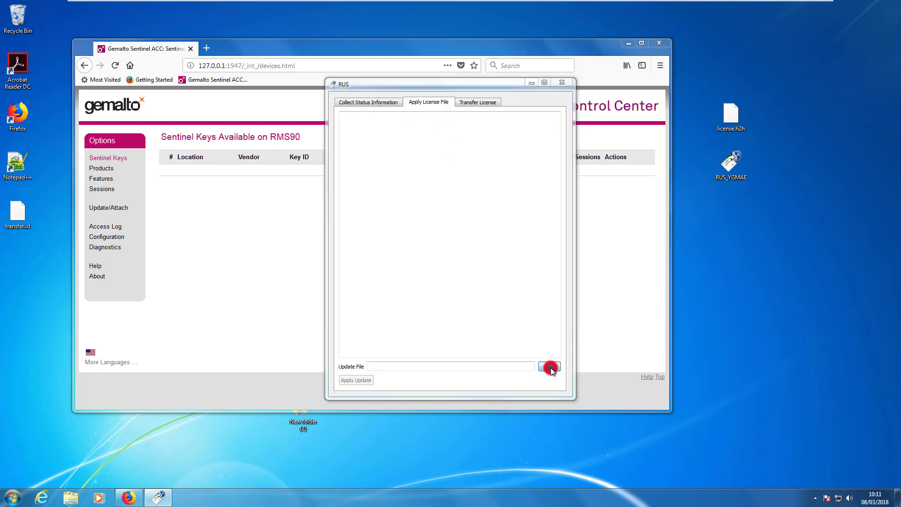
pyautogui.click(365, 155)
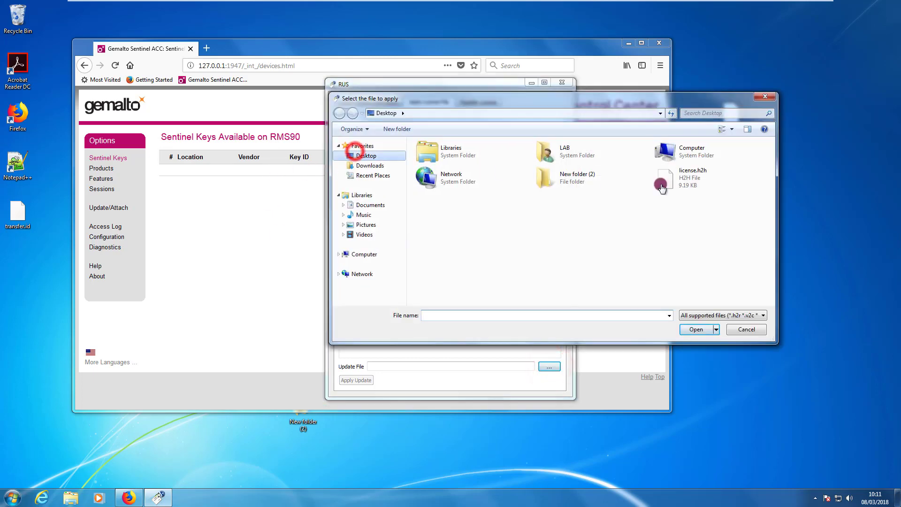
pyautogui.click(688, 181)
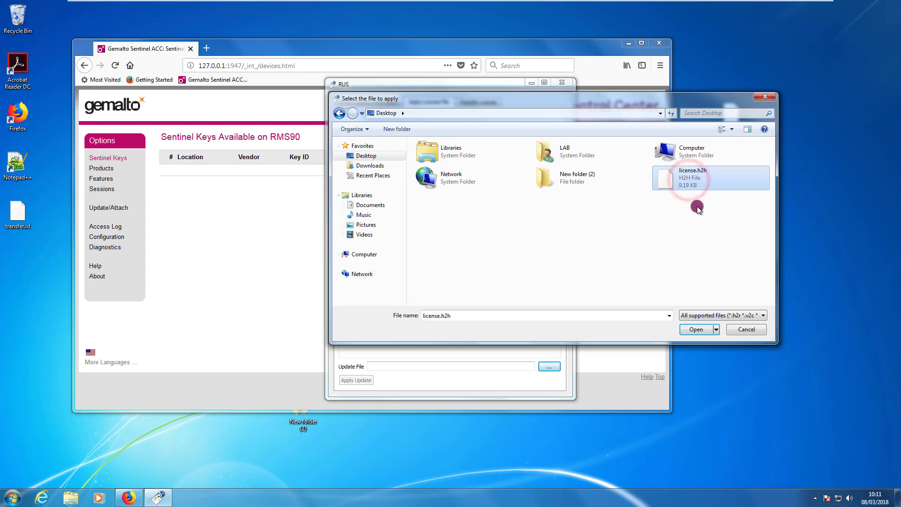
pyautogui.click(697, 329)
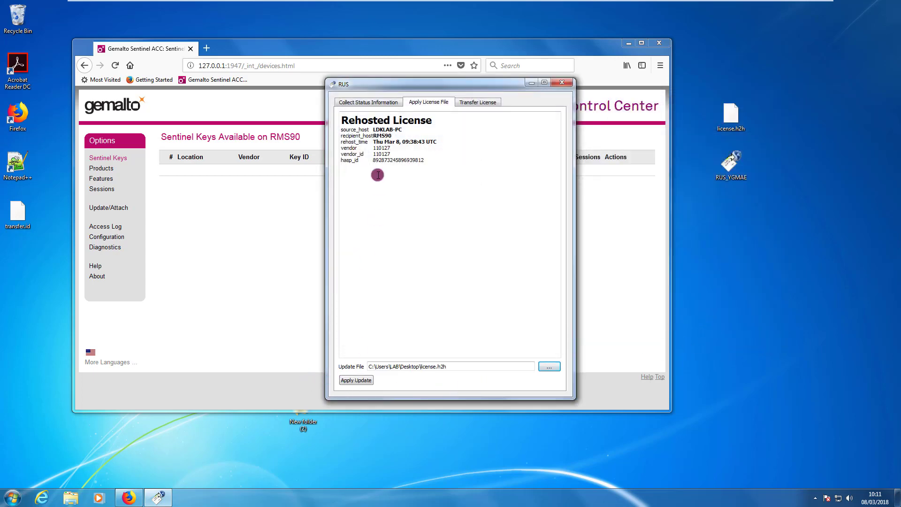
# Apply the update, check the new AdminMode key in the key table, and close RUS
pyautogui.click(355, 375)
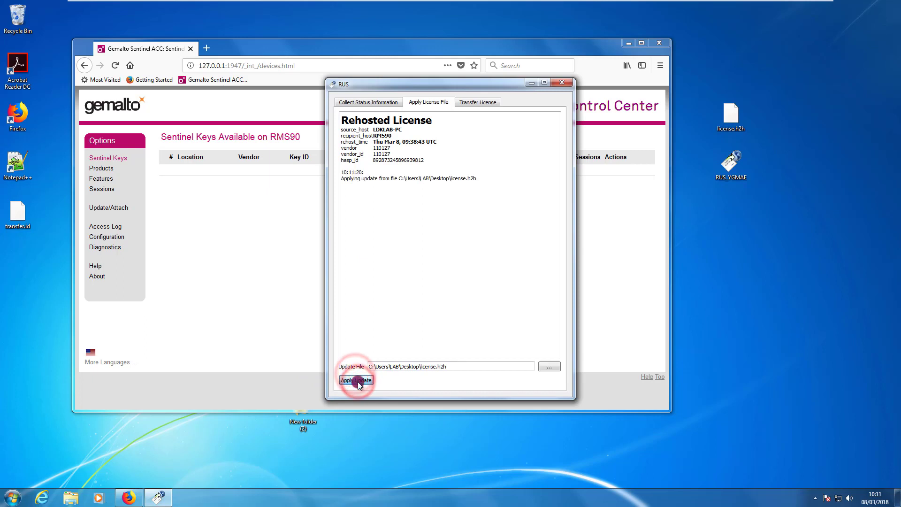
pyautogui.click(415, 87)
pyautogui.moveTo(415, 86); pyautogui.dragTo(703, 196)
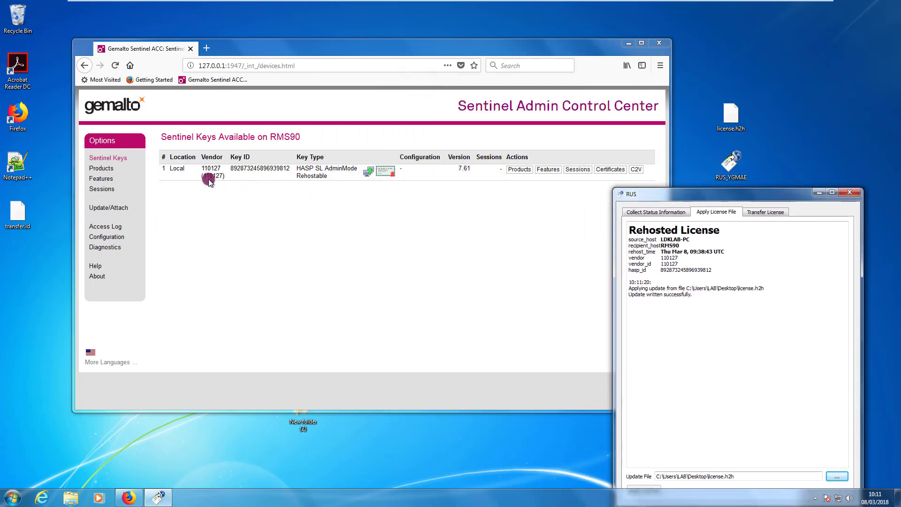
pyautogui.moveTo(208, 177)
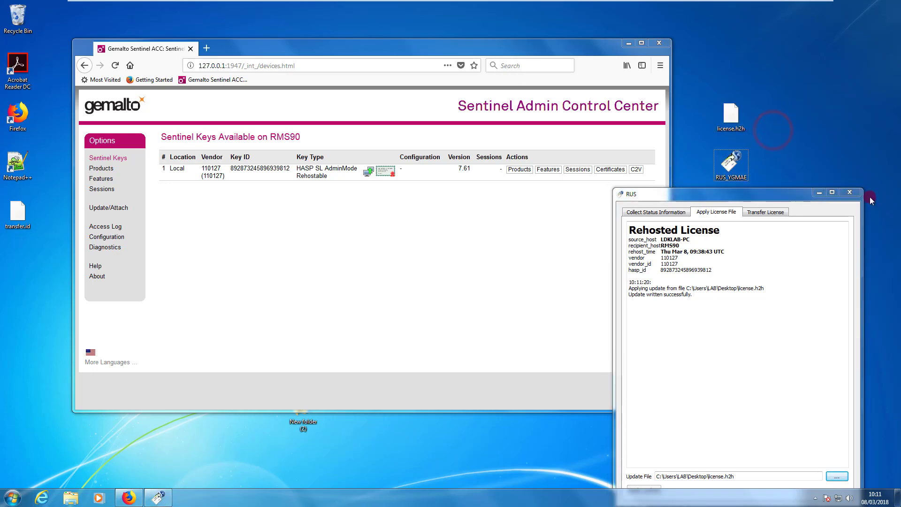
pyautogui.click(851, 191)
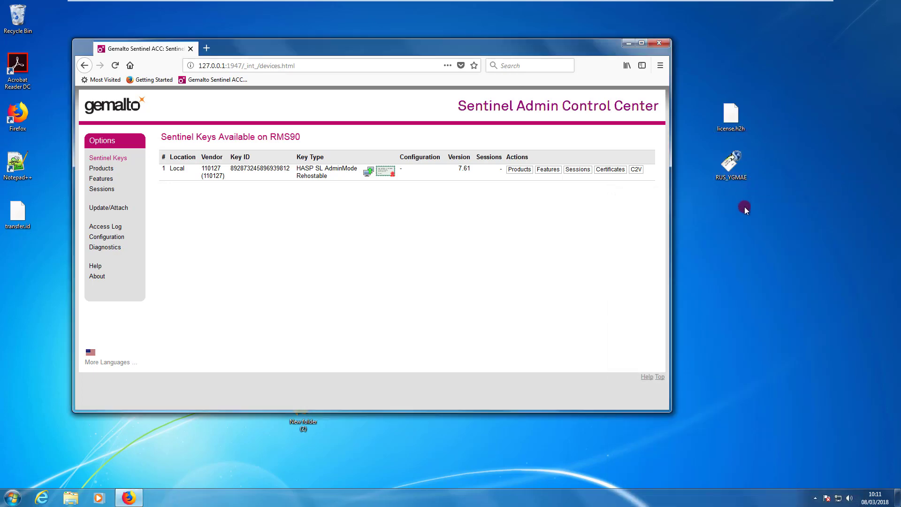
# On the Update/Attach page, browse to and open license.h2h from the Desktop
pyautogui.click(157, 52)
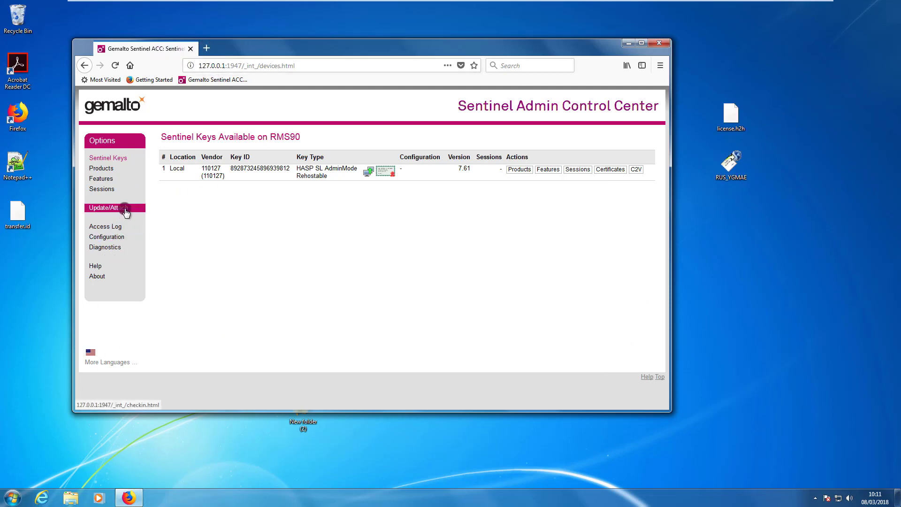
pyautogui.click(118, 207)
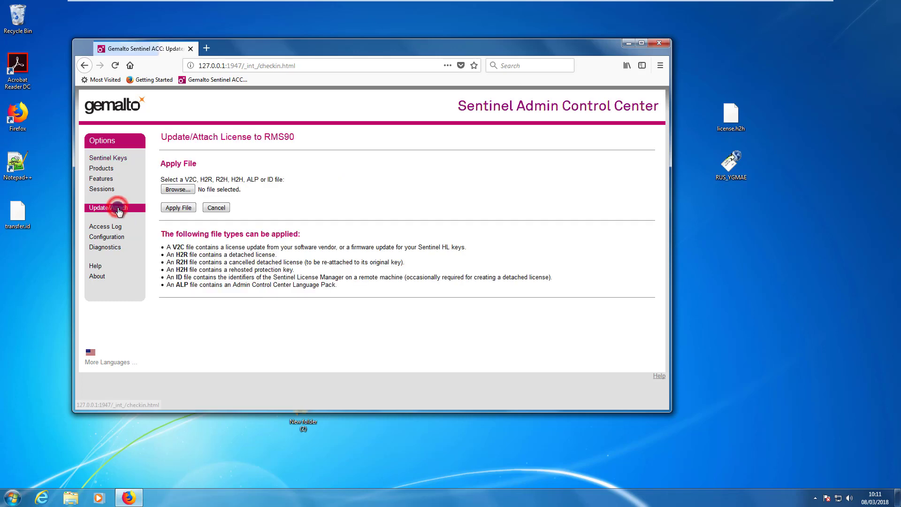
pyautogui.click(186, 190)
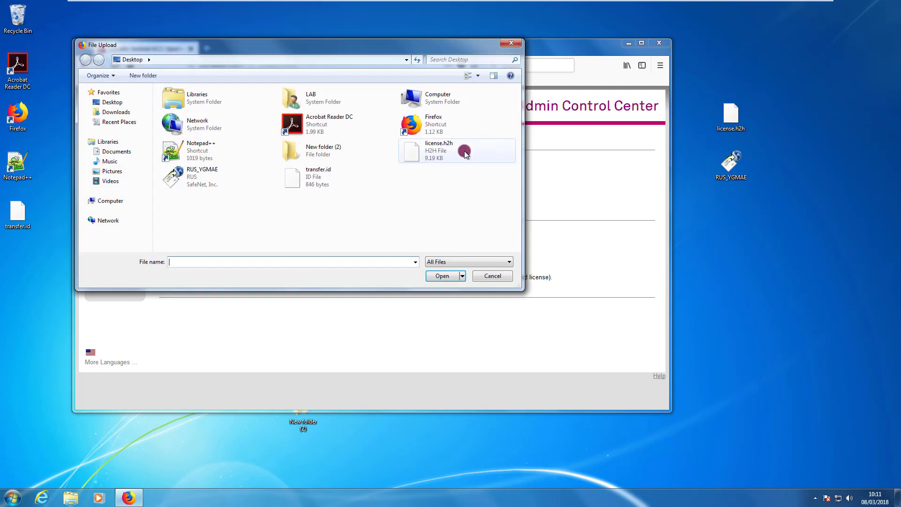
pyautogui.click(447, 150)
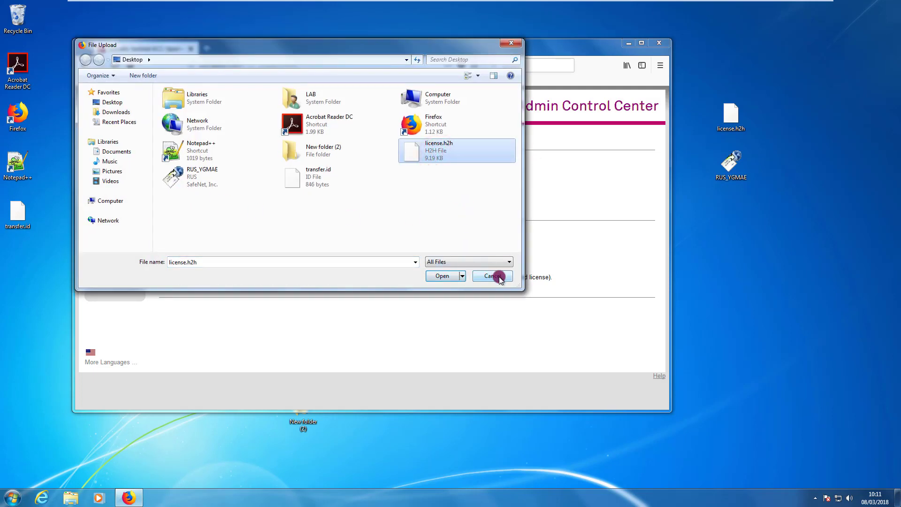
pyautogui.click(446, 276)
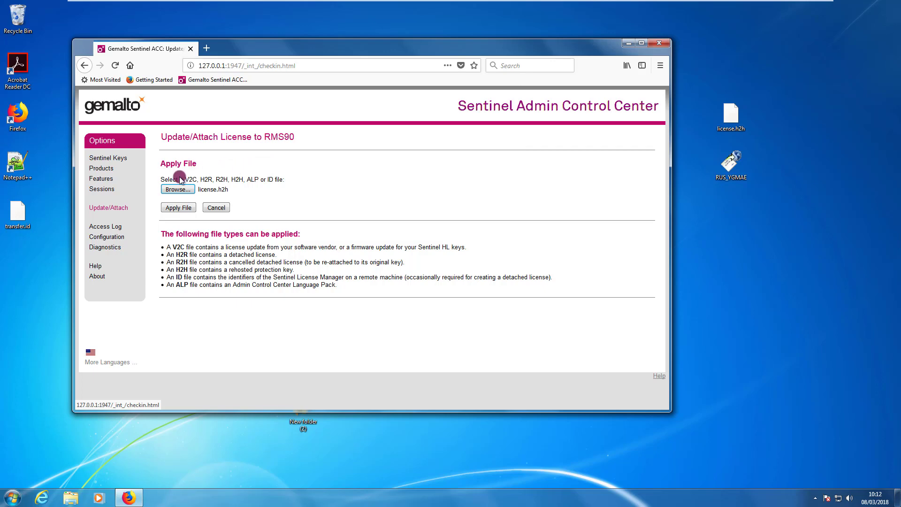
# Choose Sentinel Keys in the Options menu to reload RMS90's key list
pyautogui.click(126, 161)
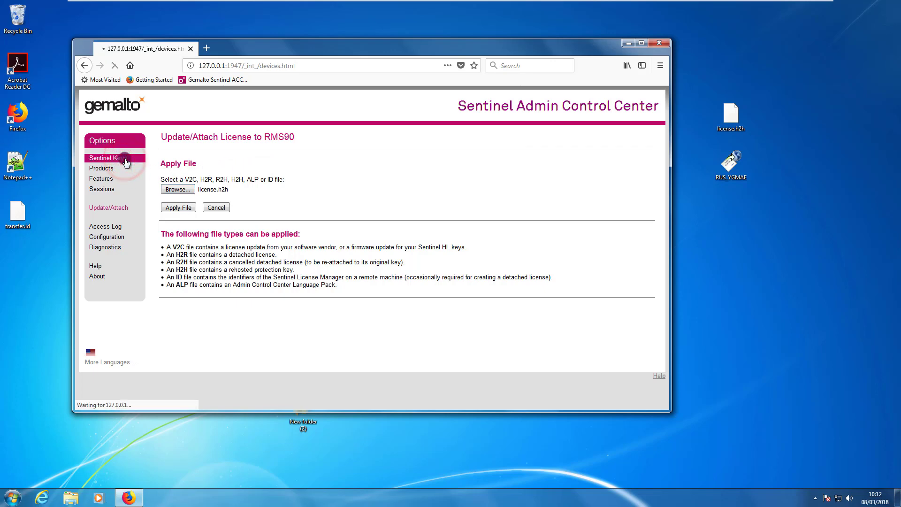